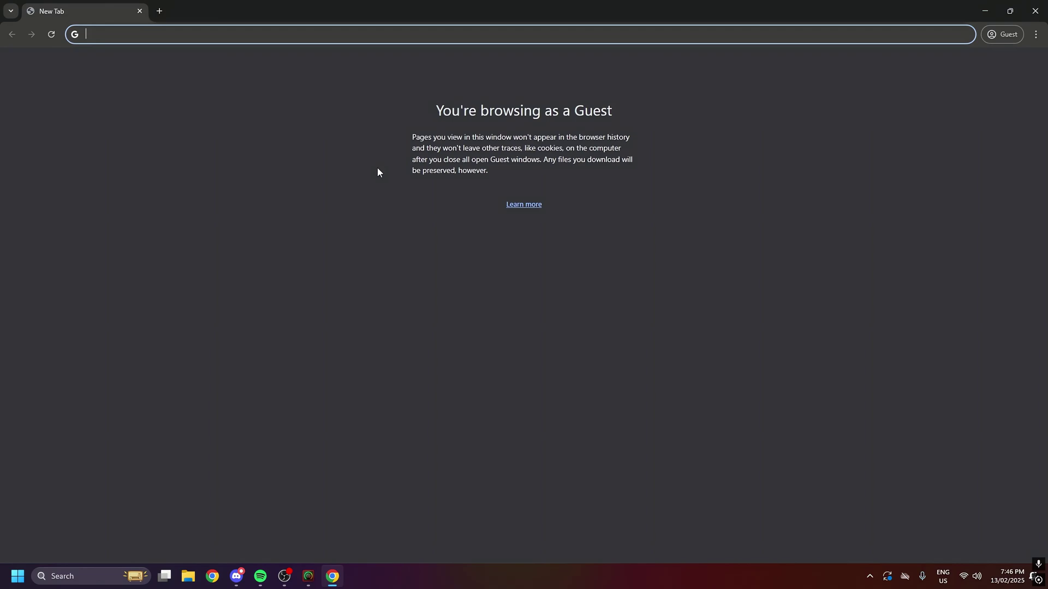
Go to zrylxsolutions.software, open See Softwares, and download the BCModZ installer.
type("www")
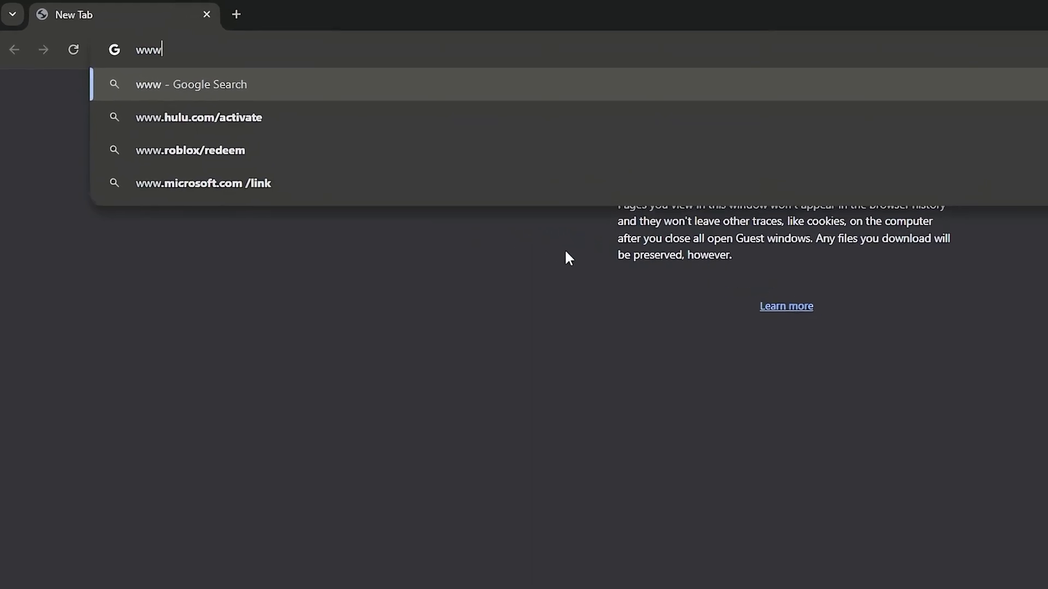
type(".zrylxsolutions")
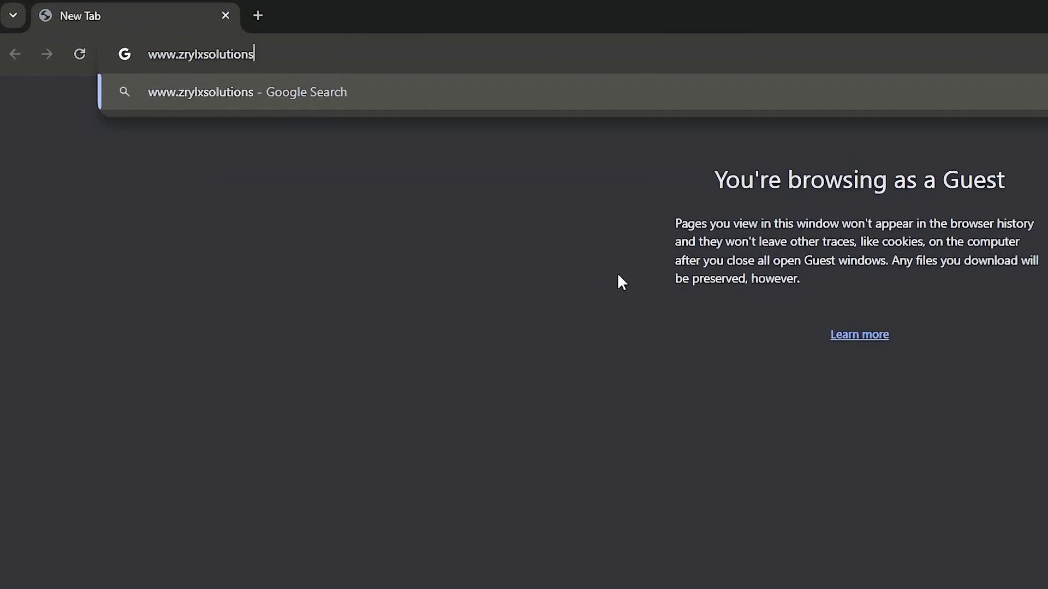
type(".software")
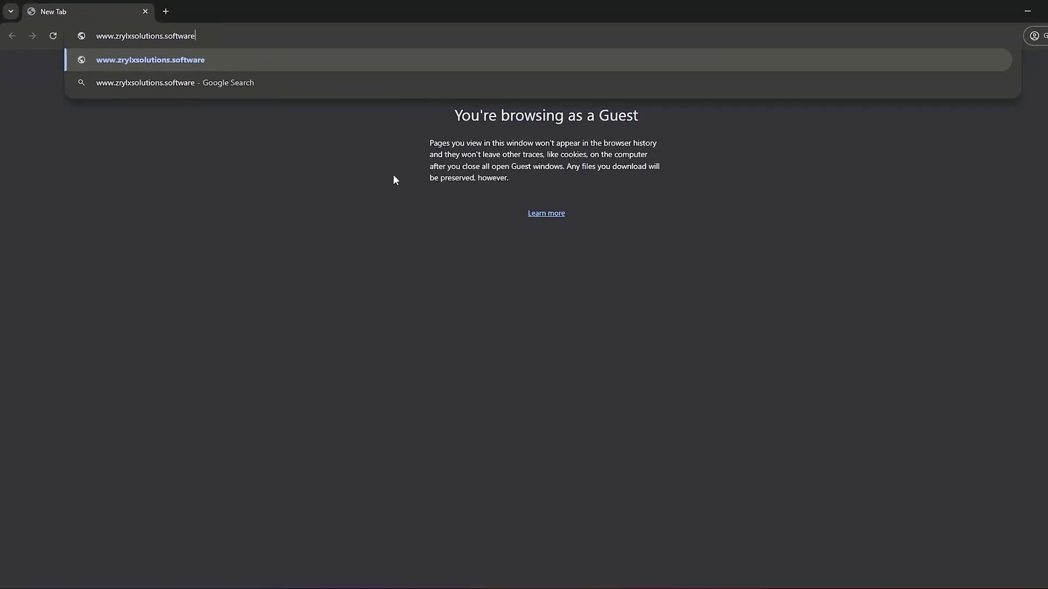
key("Return")
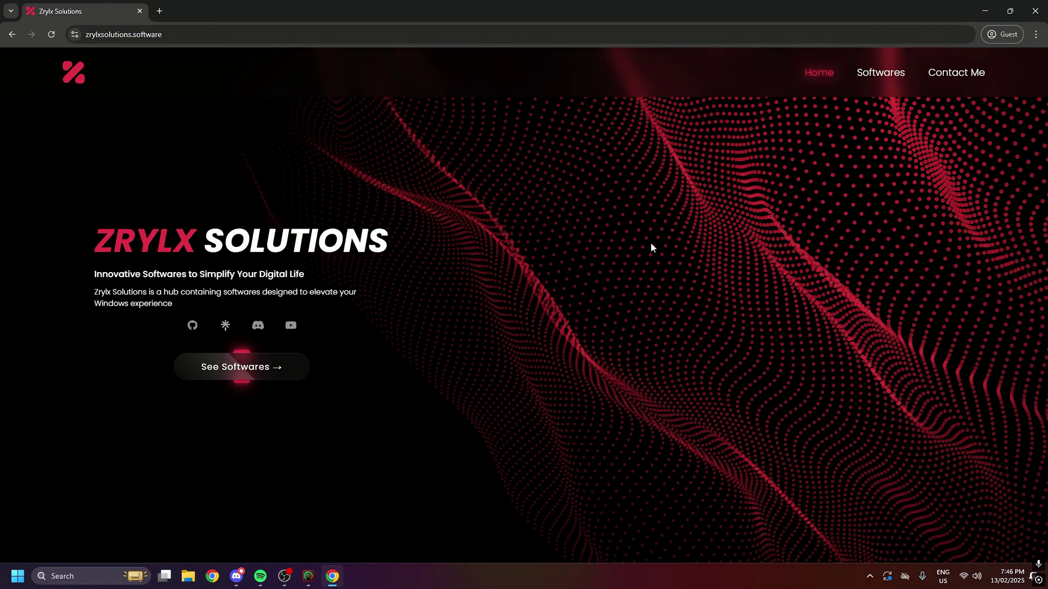
left_click(262, 377)
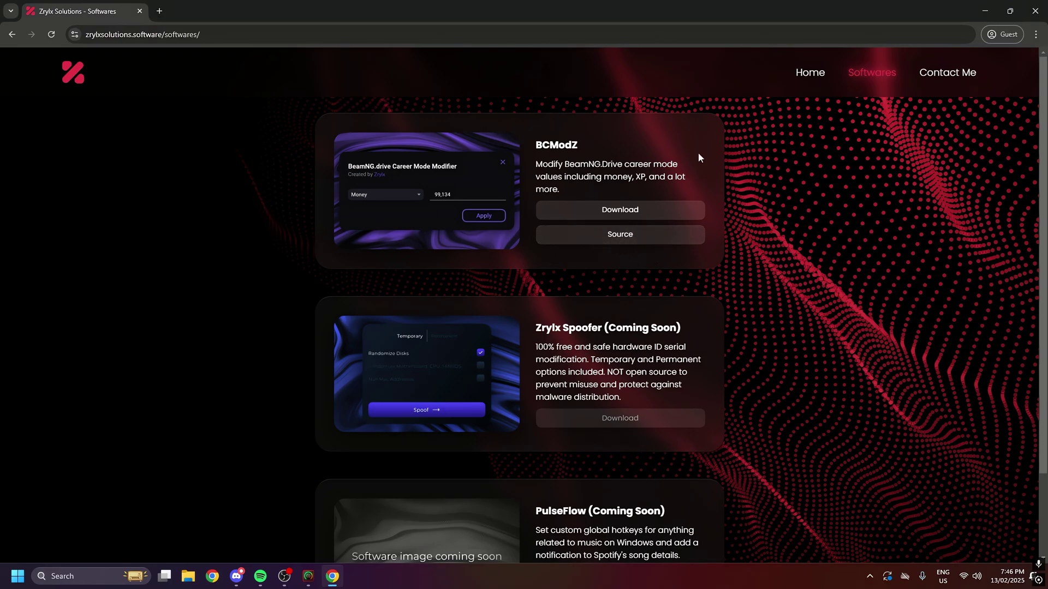
left_click(643, 209)
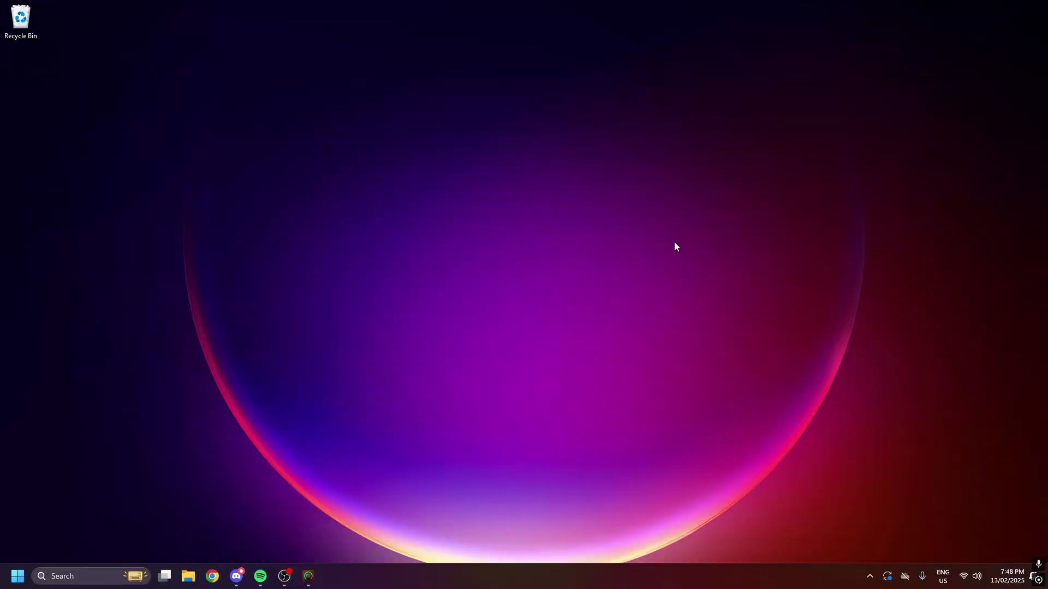
Run BCModZ.Setup.exe from Downloads, getting past the SmartScreen warning with Run anyway.
left_click(189, 576)
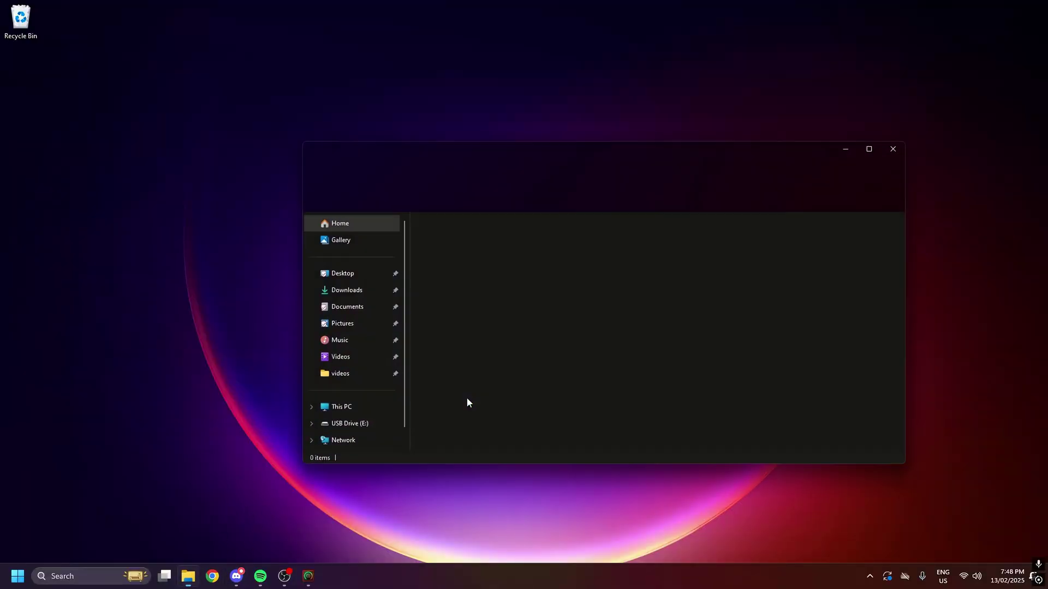
left_click(331, 292)
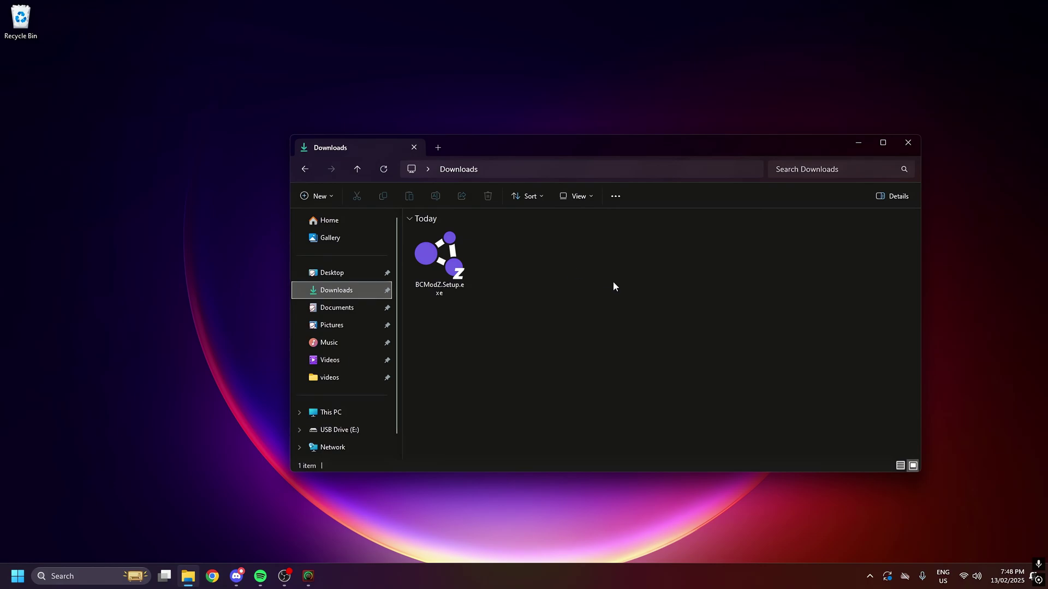
double_click(440, 260)
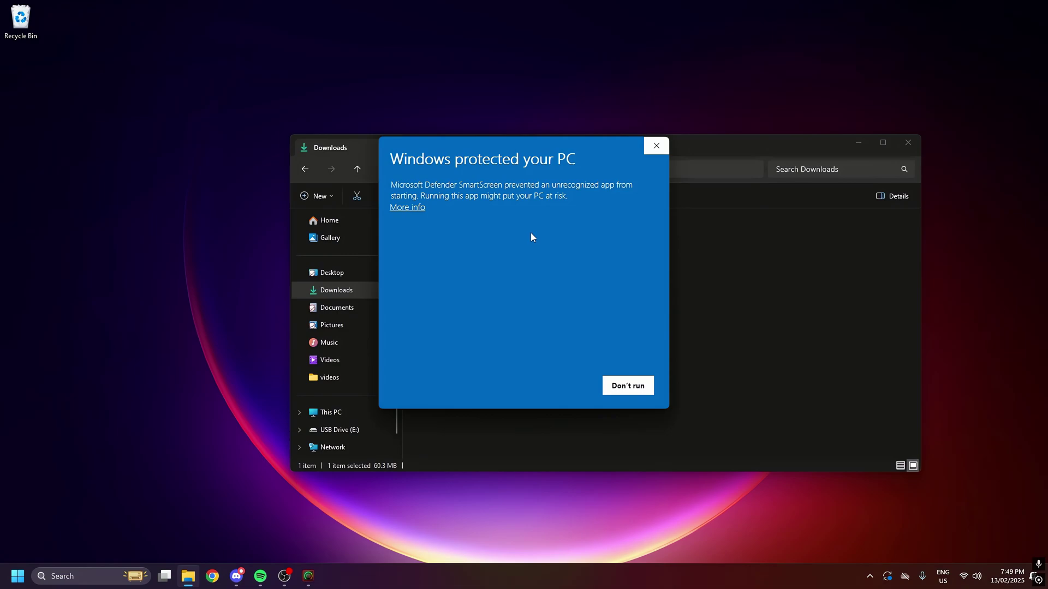
left_click(405, 211)
left_click(549, 386)
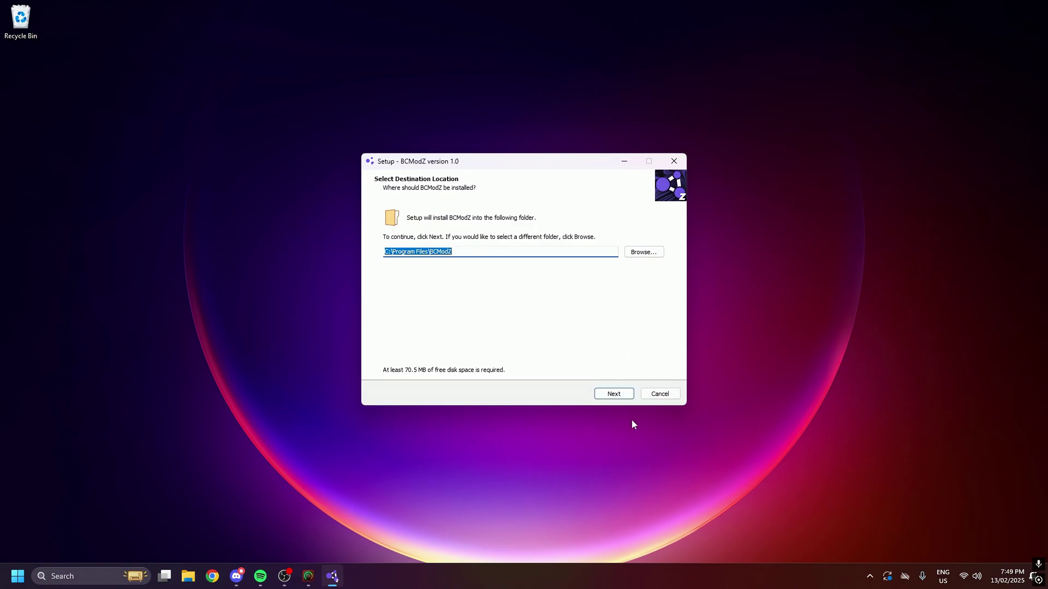
Keep the default C:\Program Files\BCModZ folder and install BCModZ.
left_click(623, 394)
left_click(624, 394)
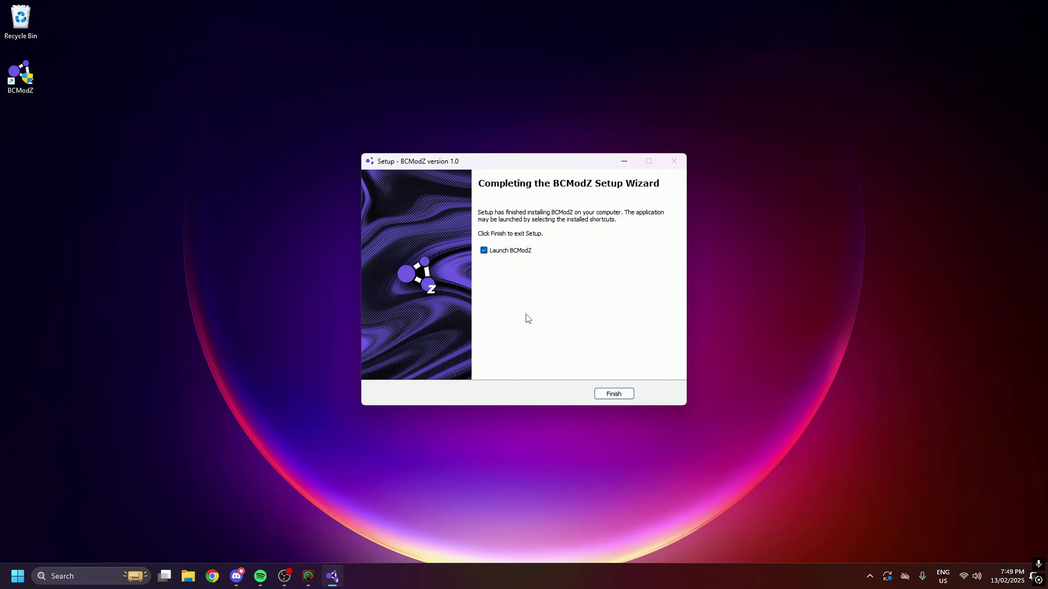
Close the finished setup wizard and launch BeamNG.drive by searching 'beamn' in Start.
key("Return")
key("super")
type("beamn")
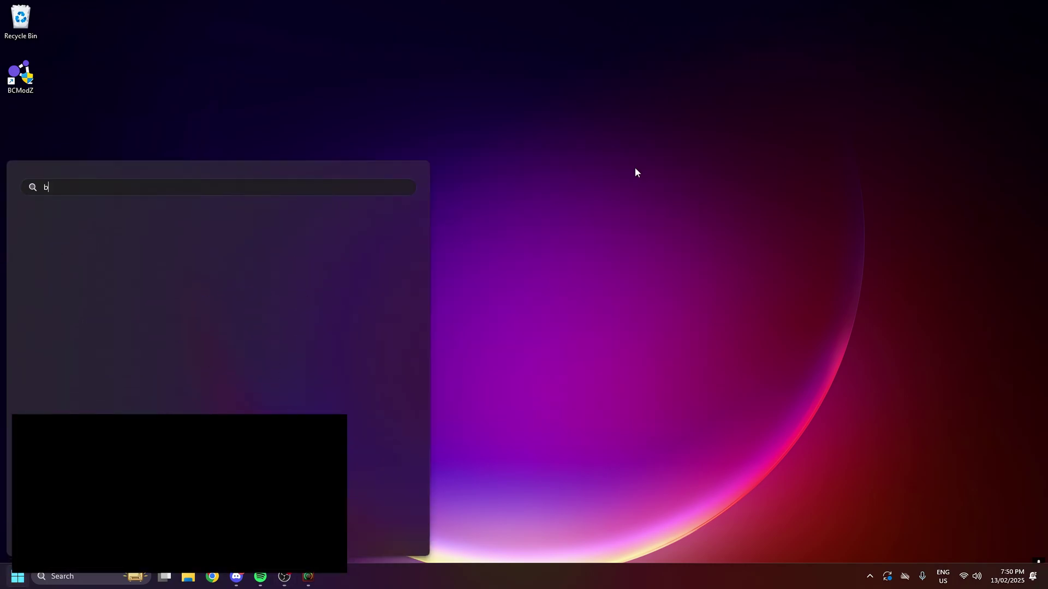
key("Return")
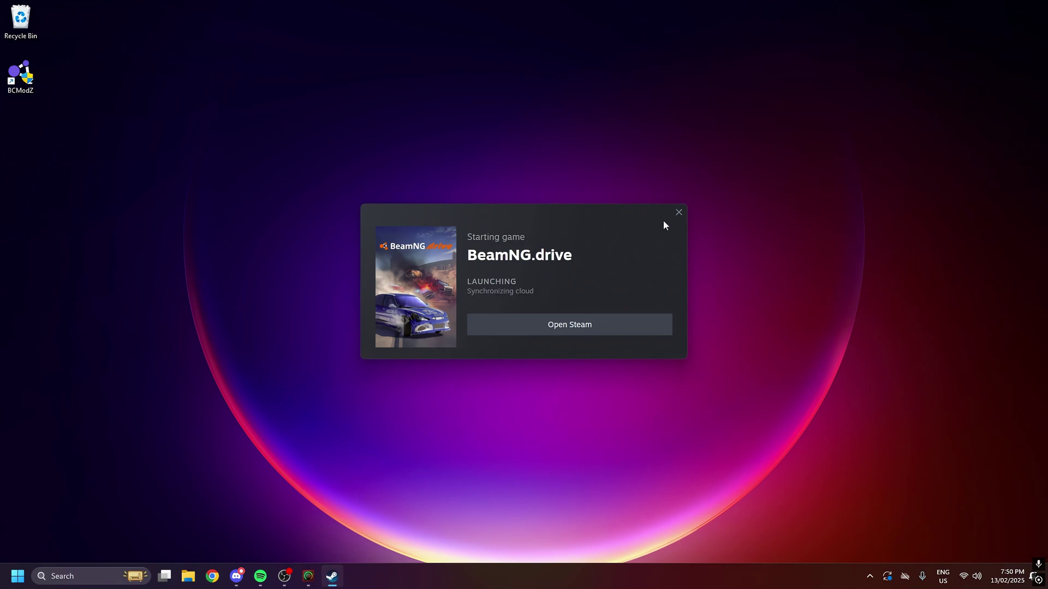
Start a new career save named Tutorial Profile, then drop to the desktop.
left_click(501, 230)
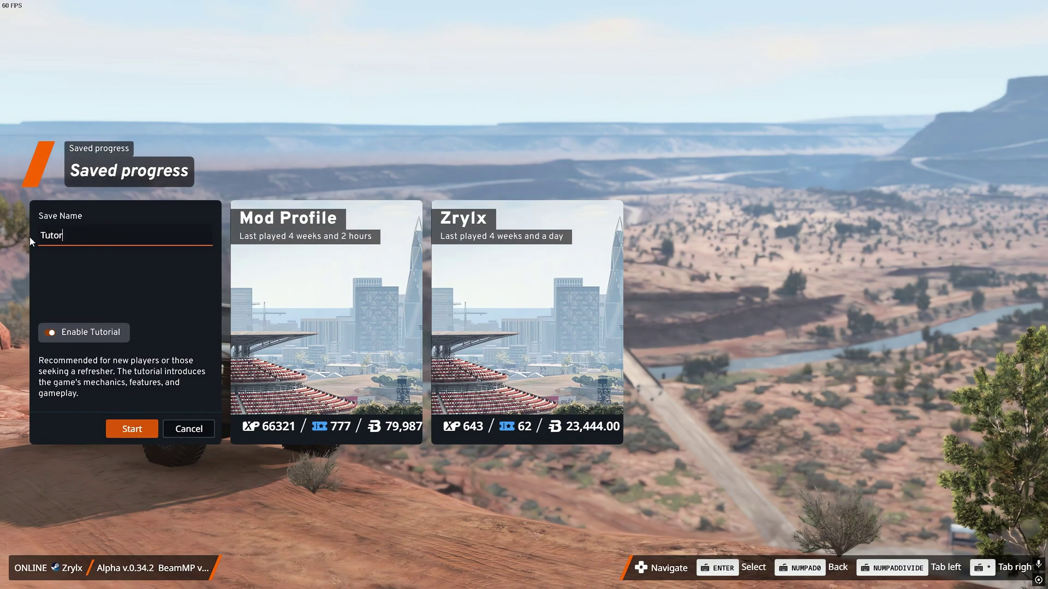
type("ial Profile")
left_click(133, 429)
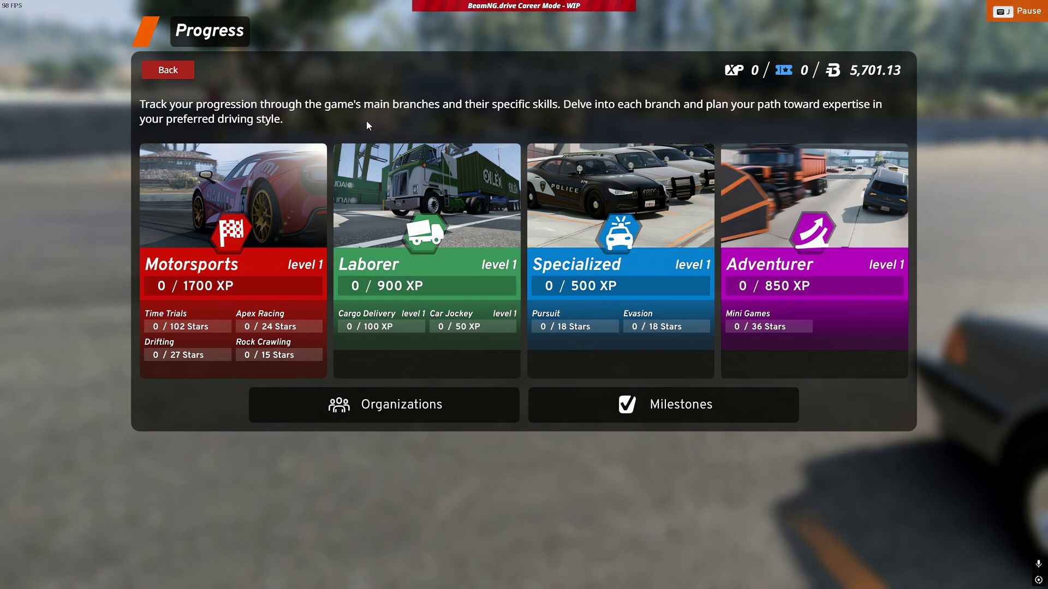
key("super+d")
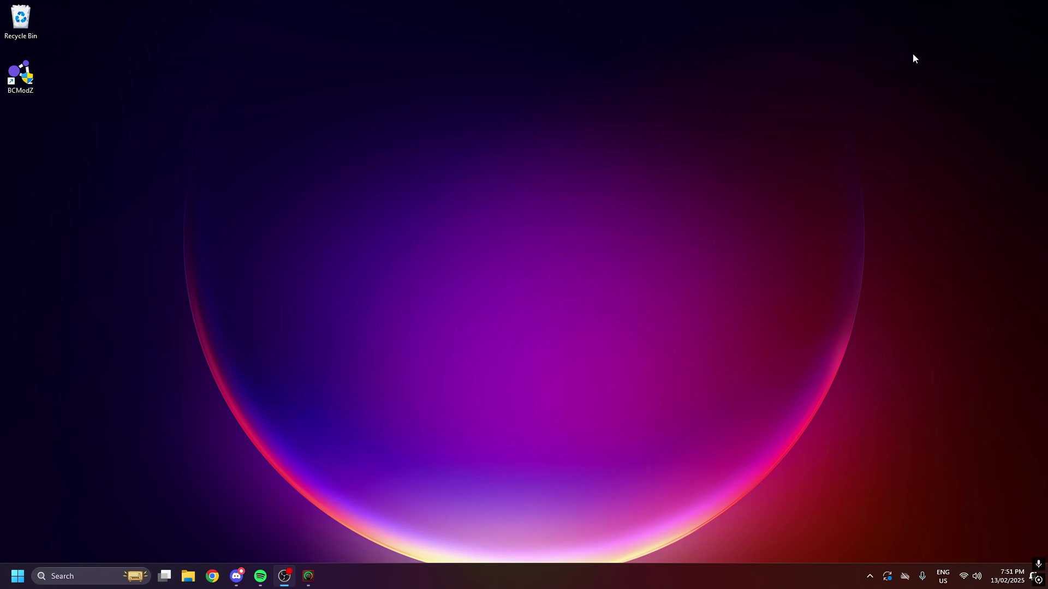
Browse AppData\Local\BeamNG.drive\0.34\settings\cloud\saves and select the Tutorial Profile save.
key("super+r")
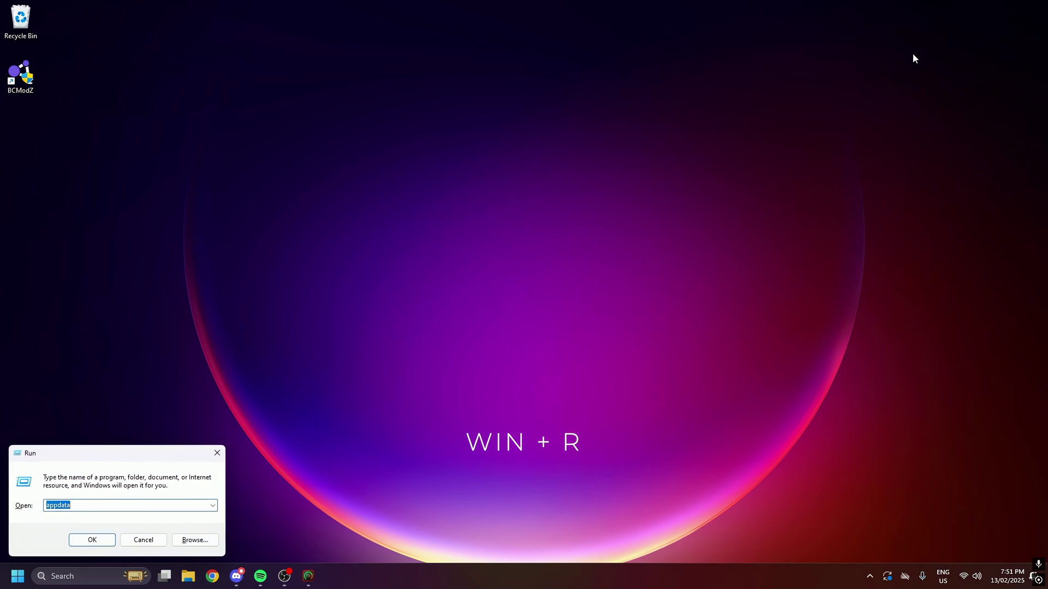
type("appdata")
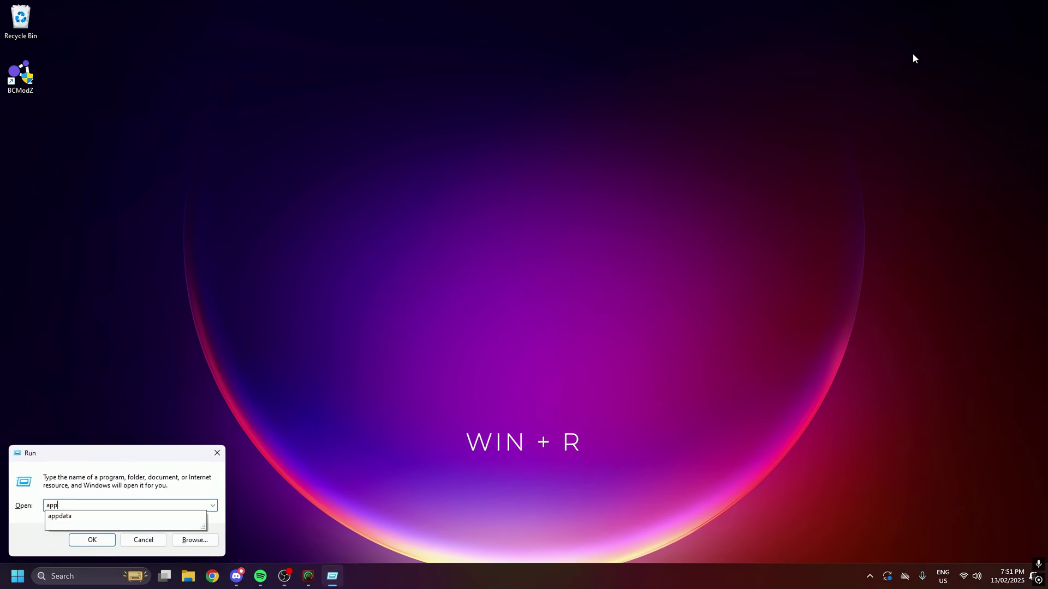
key("Return")
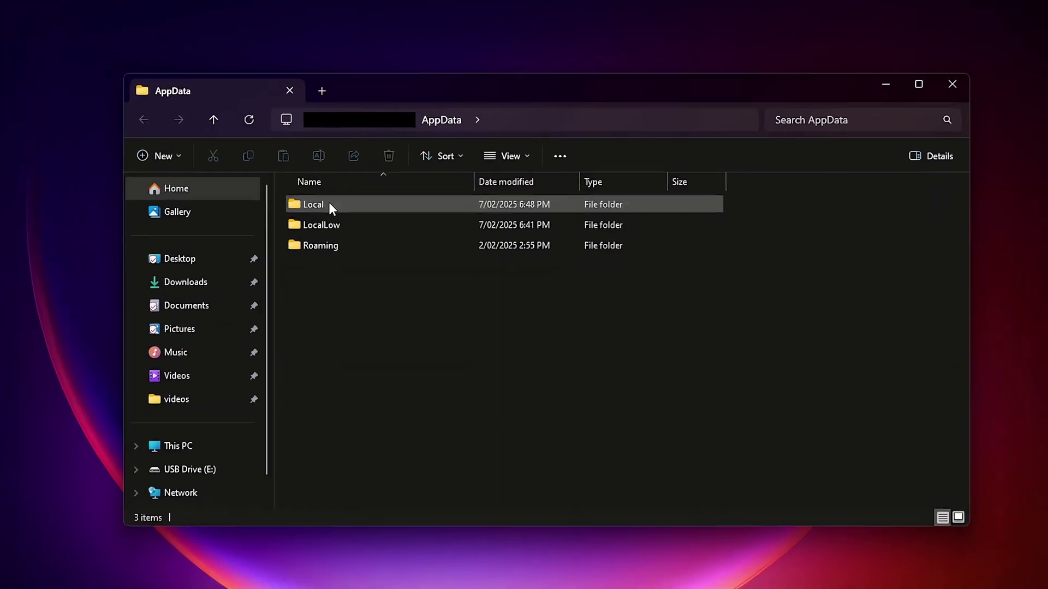
double_click(446, 234)
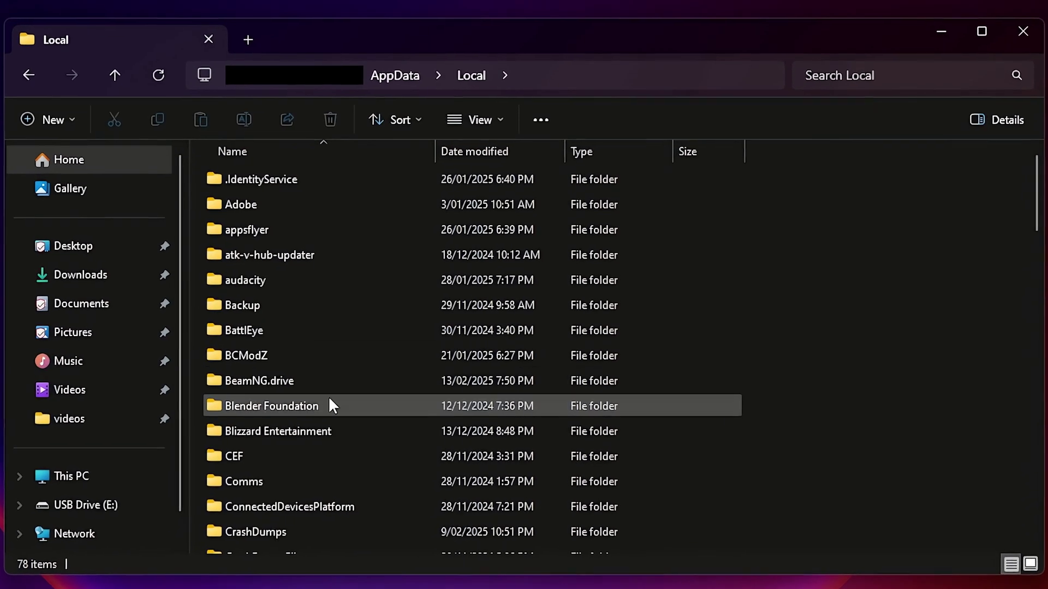
double_click(293, 379)
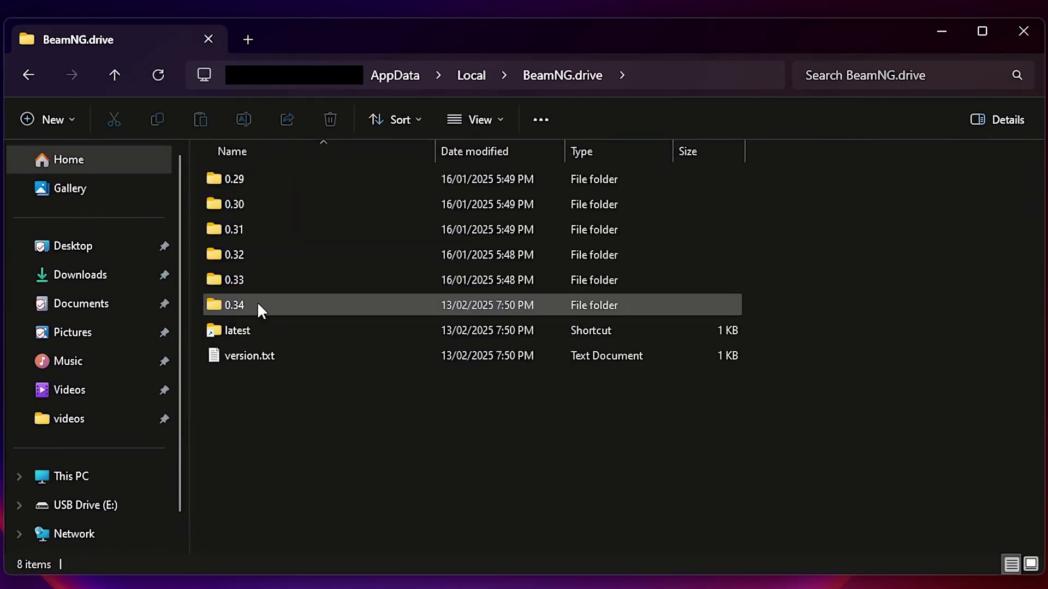
double_click(290, 304)
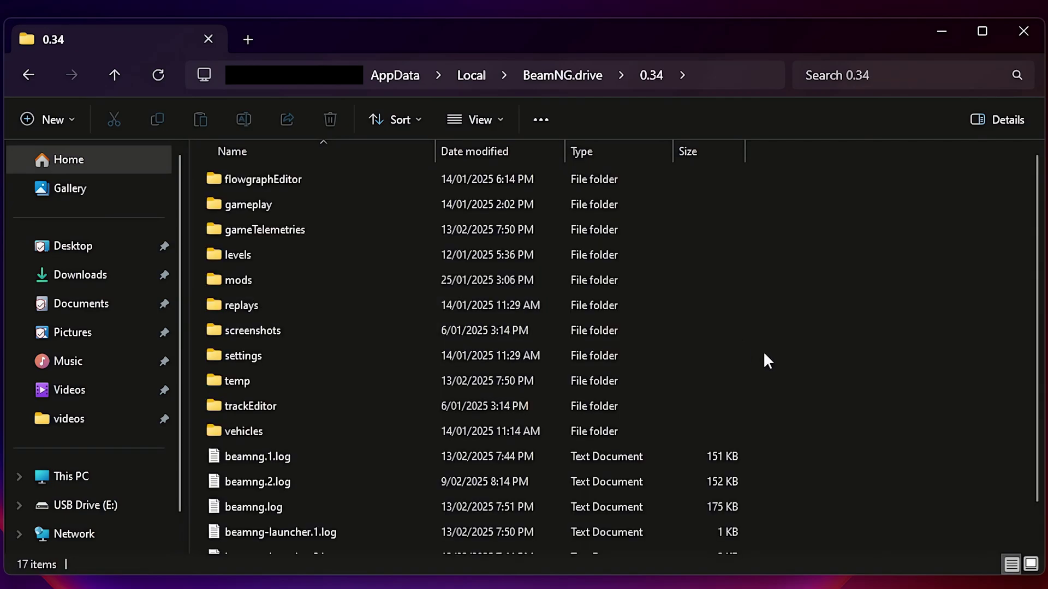
double_click(356, 355)
double_click(308, 204)
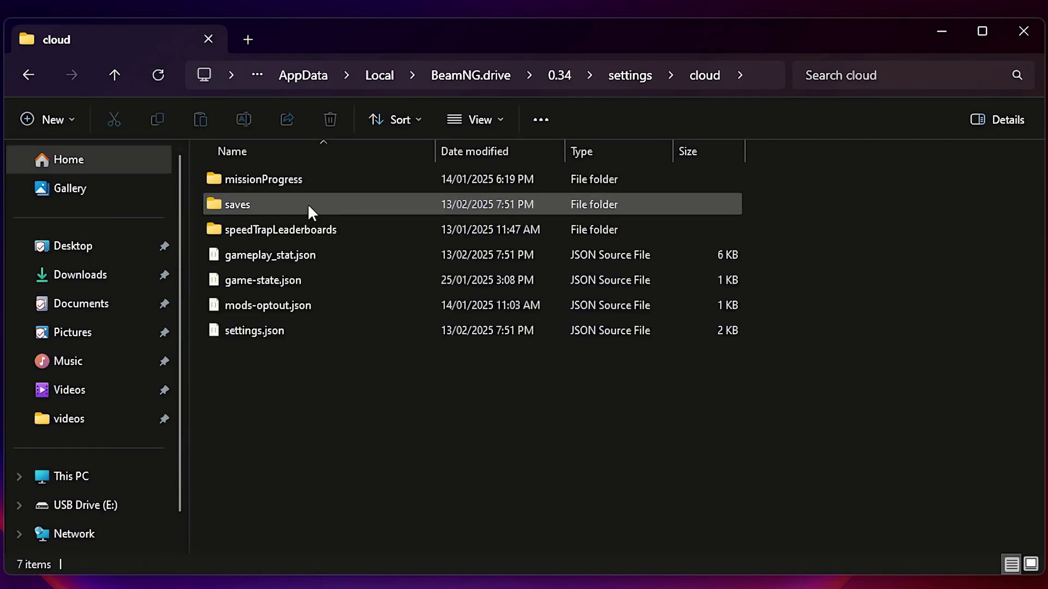
double_click(210, 204)
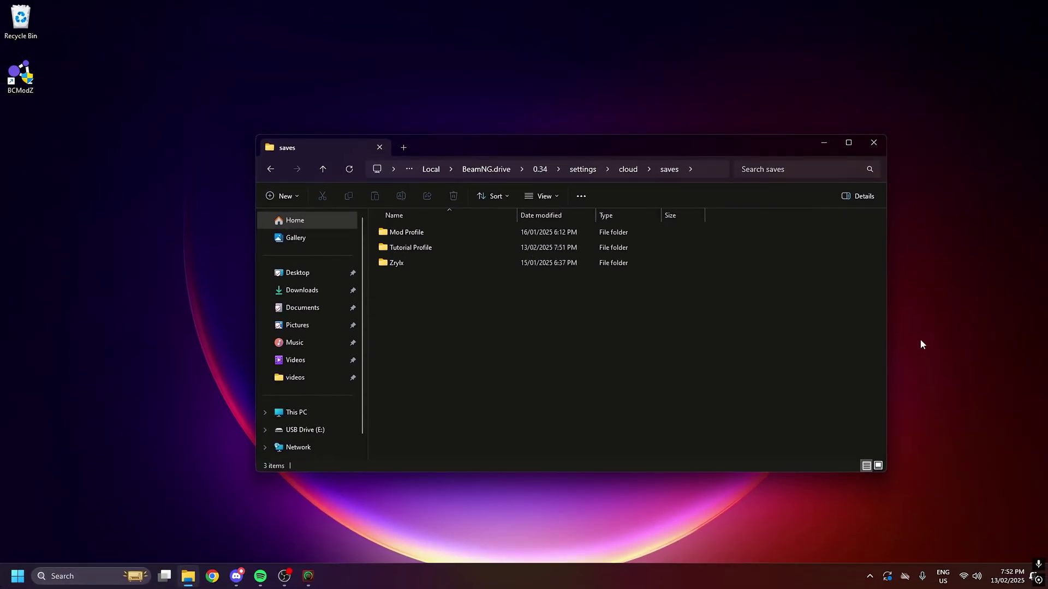
left_click(407, 248)
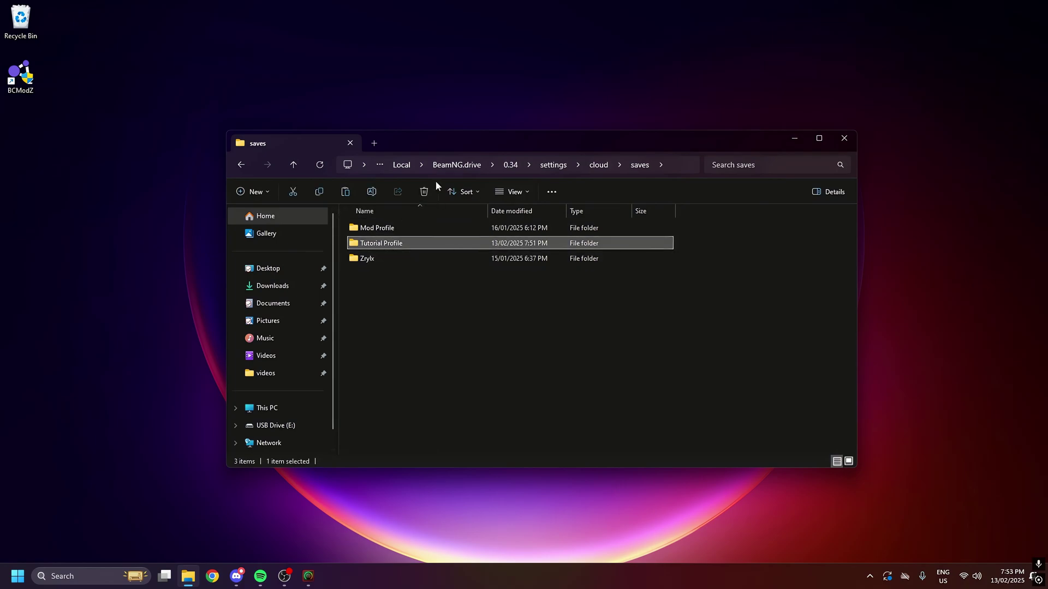
Create a new desktop folder named 'beamng backup'.
left_click_drag(431, 144, 596, 132)
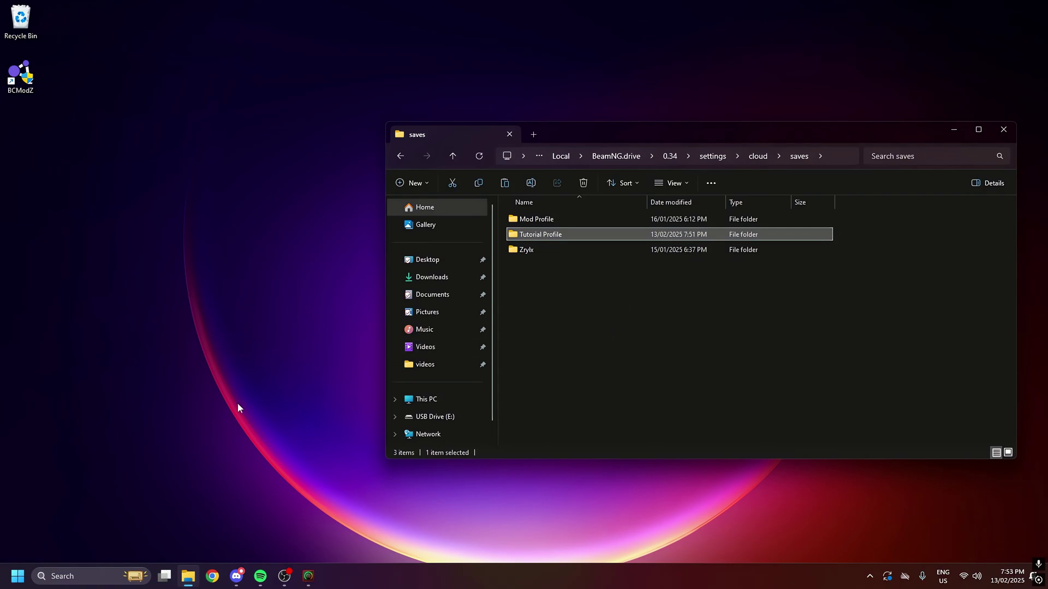
right_click(221, 256)
mouse_move(295, 383)
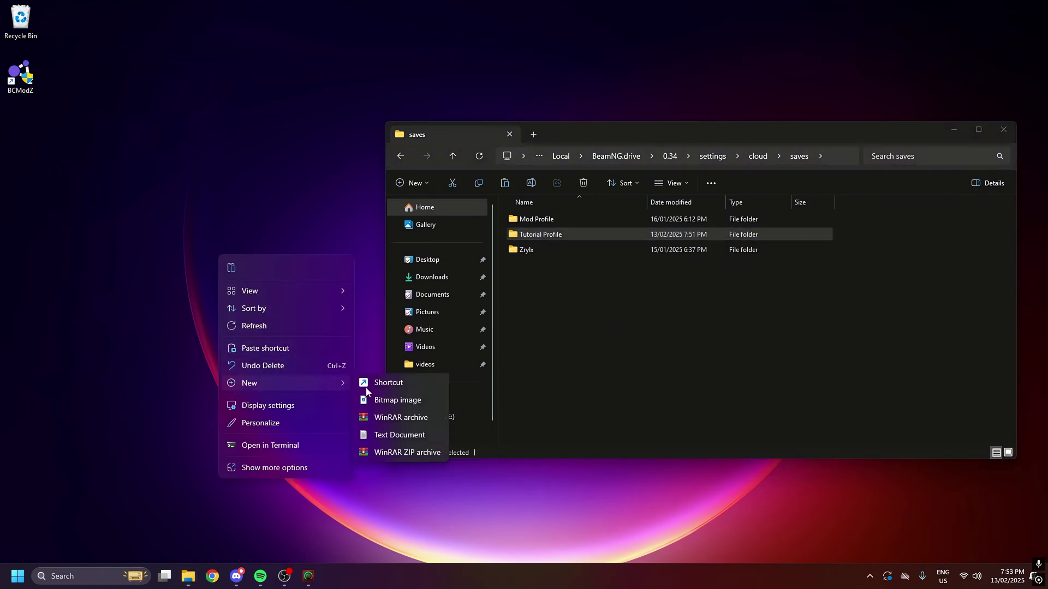
left_click(378, 392)
type("beamng")
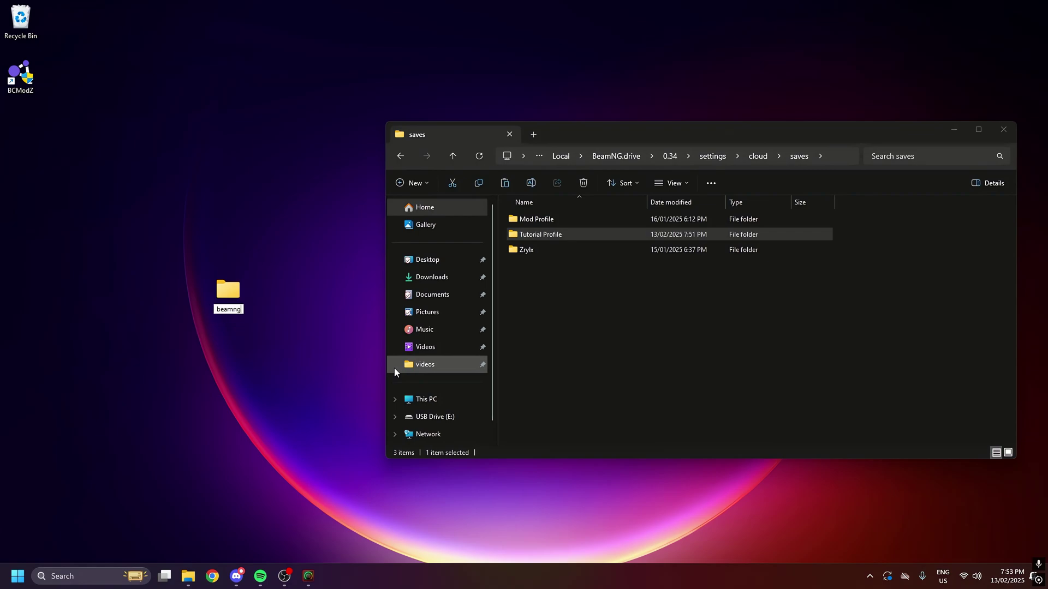
type(" backuo")
key("BackSpace")
type("p")
key("Return")
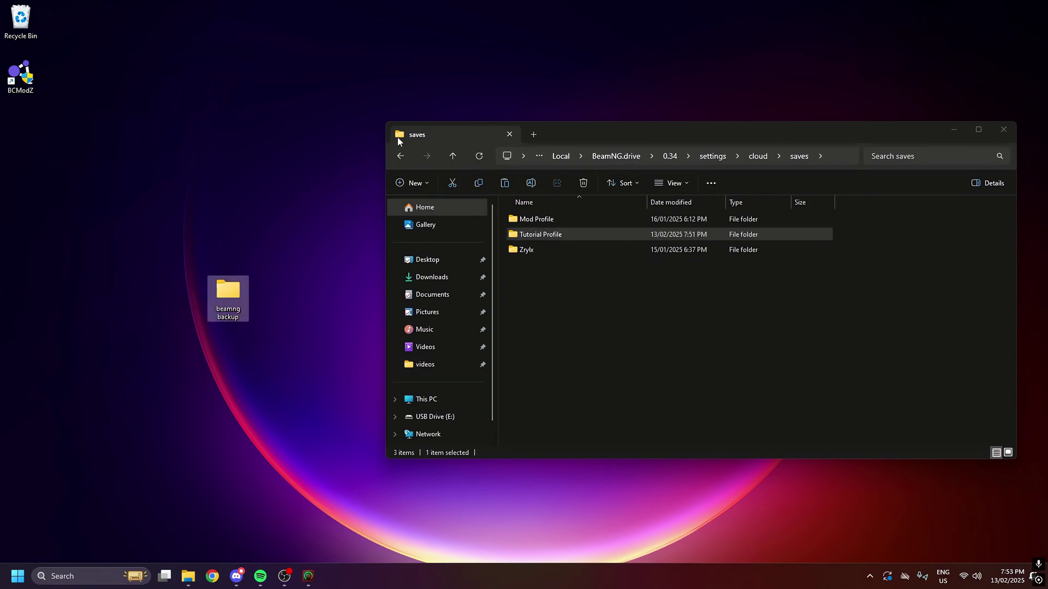
Paste the Tutorial Profile copy into 'beamng backup' and close the Explorer windows.
double_click(229, 294)
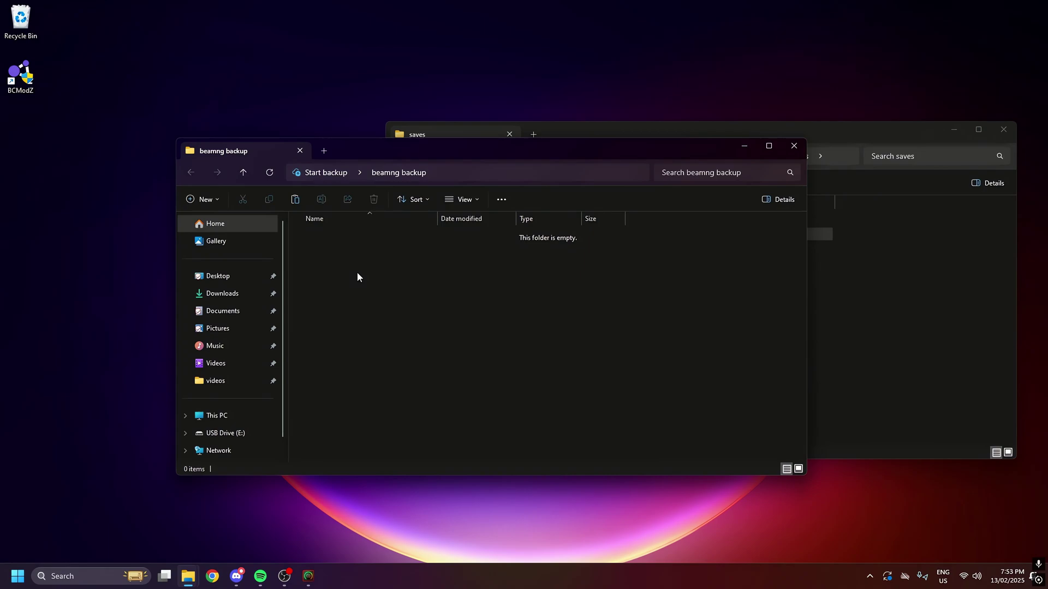
key("ctrl+v")
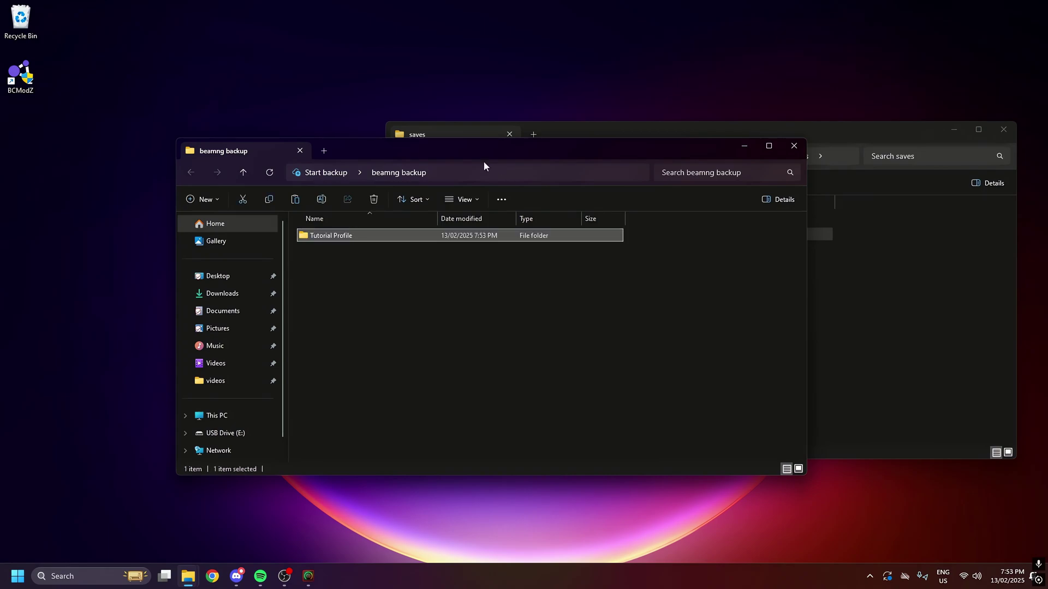
left_click_drag(483, 161, 371, 221)
left_click(687, 199)
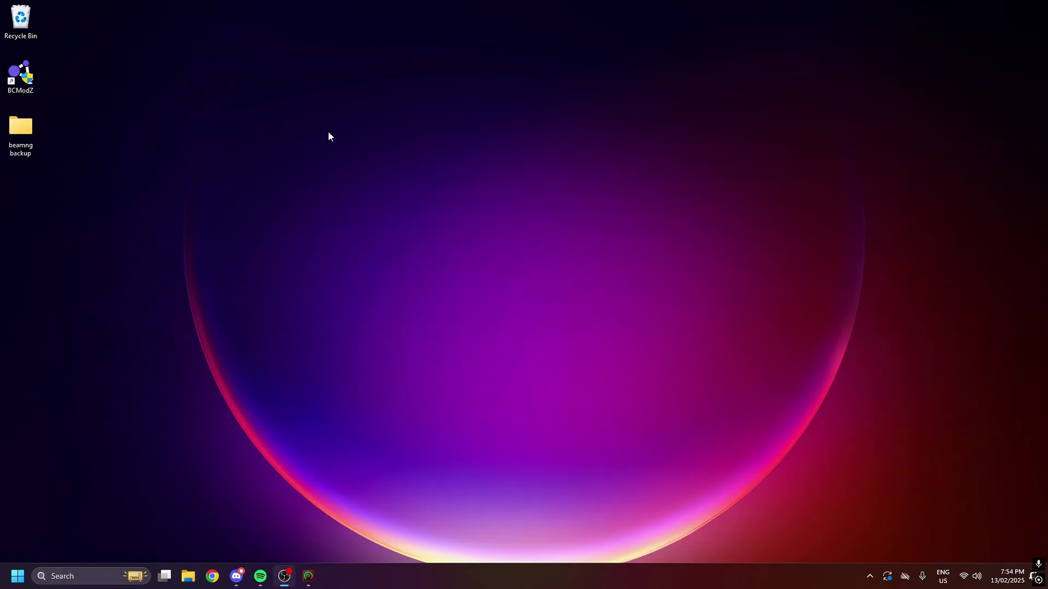
Open BCModZ, load the 'Tutorial Profile' career for stat edits, then close the modifier.
left_click_drag(93, 61, 29, 82)
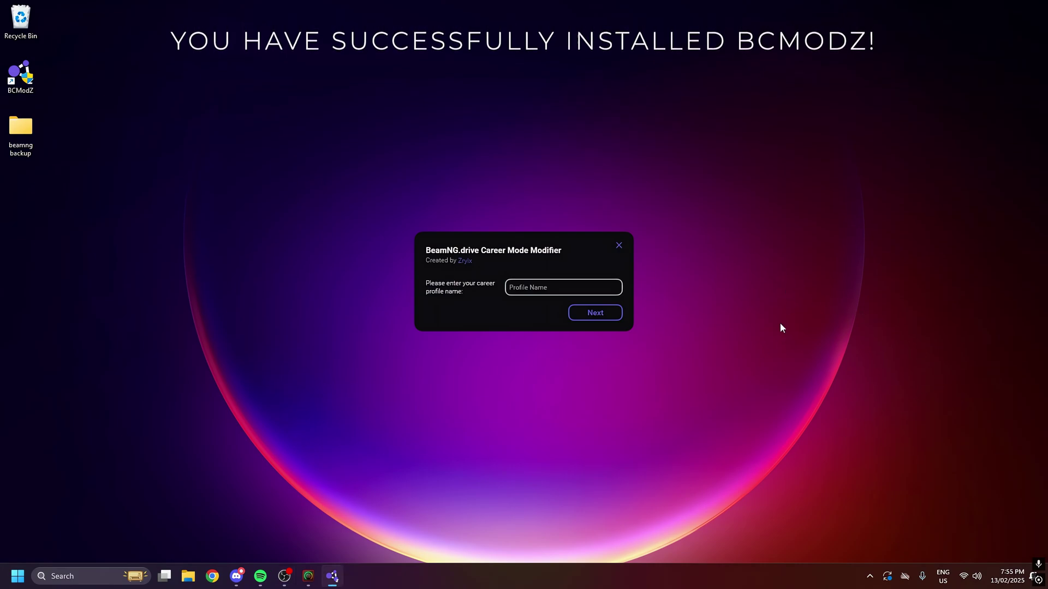
left_click(577, 289)
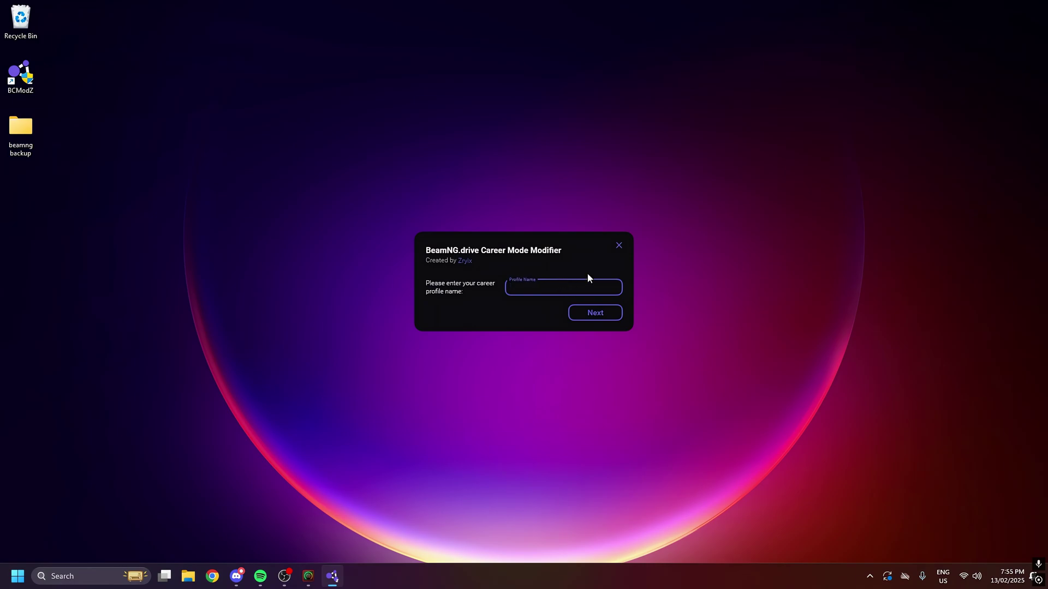
type("T")
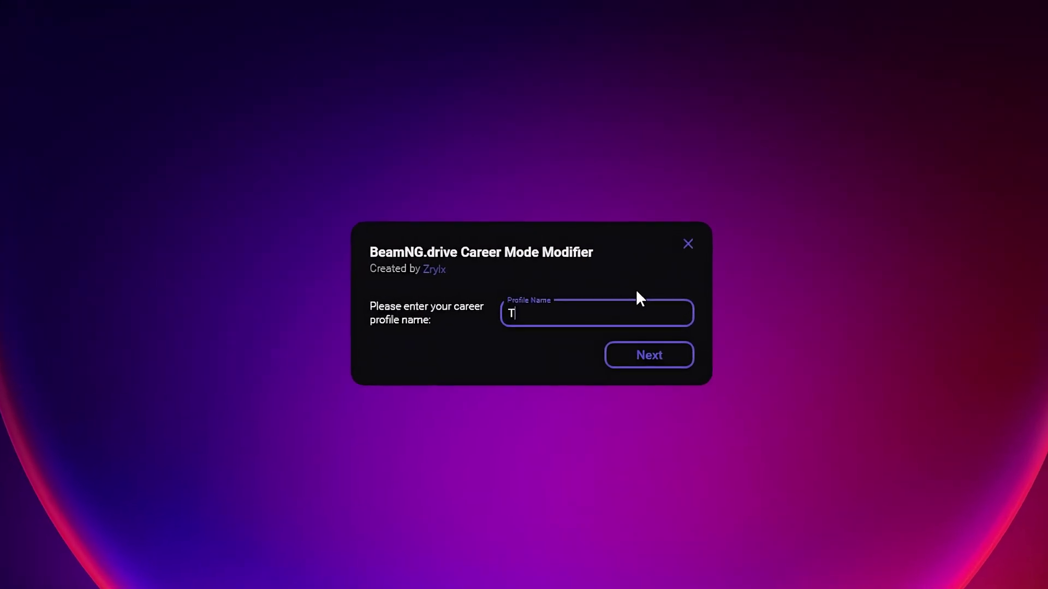
type("utorial Profile")
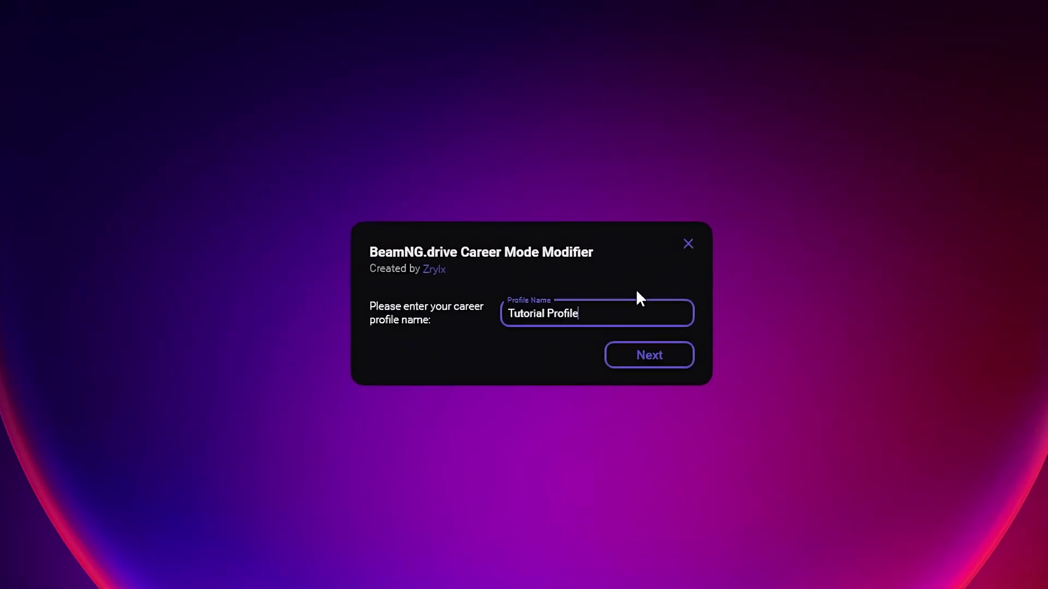
left_click(653, 355)
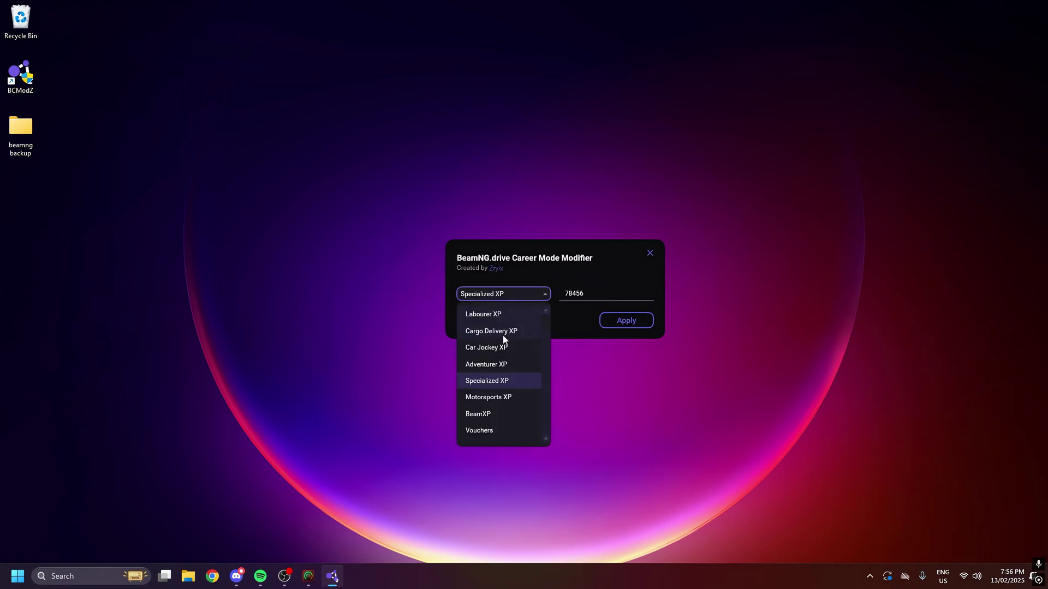
left_click(633, 322)
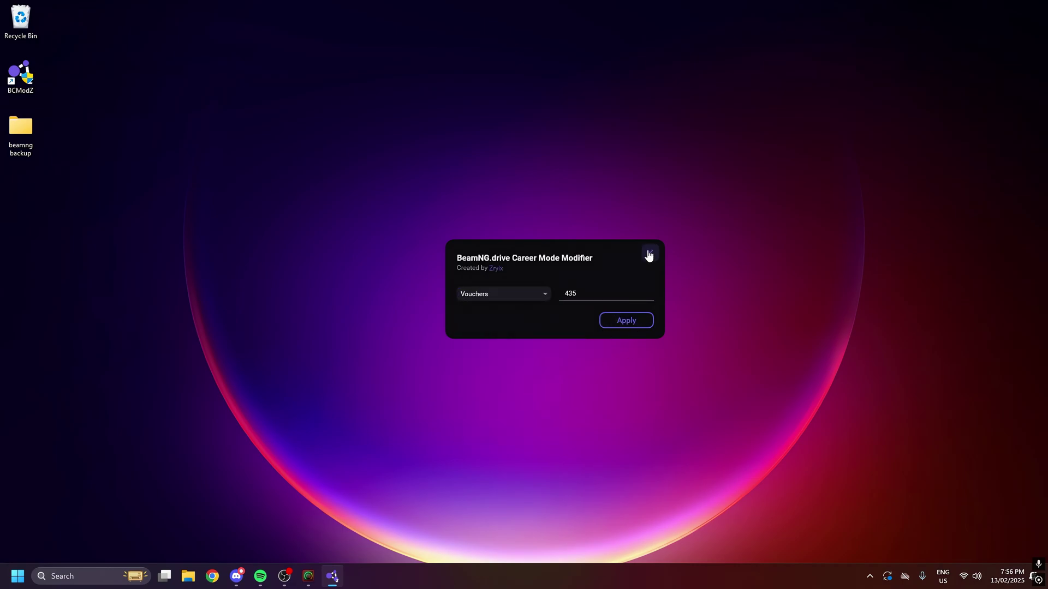
Launch BeamNG.drive by searching 'beam' in Start.
left_click(649, 253)
key("super")
type("beam")
key("Return")
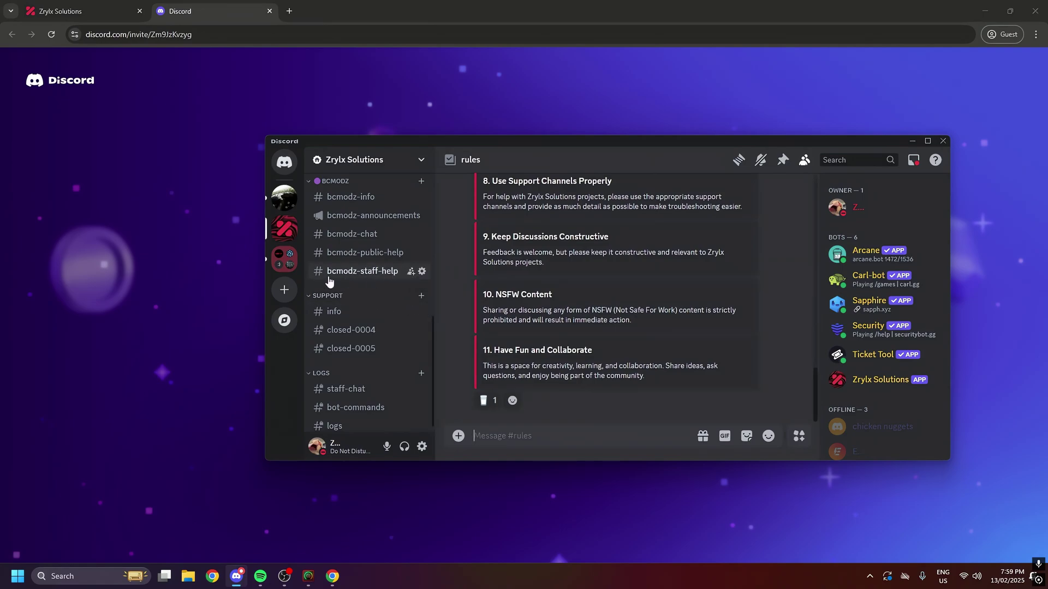
Create a ticket from bcmodz-staff-help and go to the new ticket-0006 channel.
left_click(349, 273)
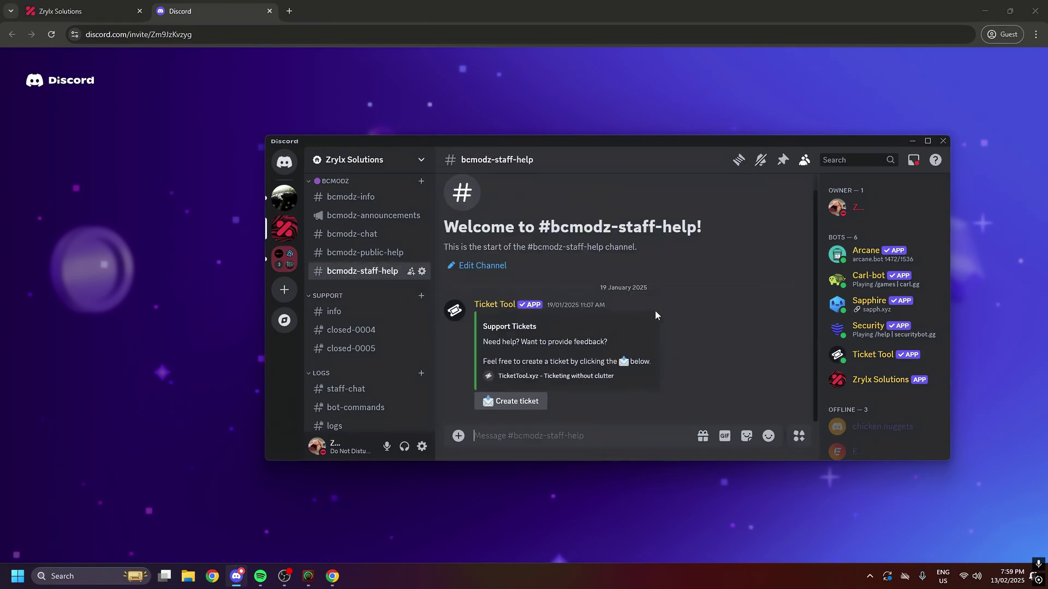
left_click(521, 407)
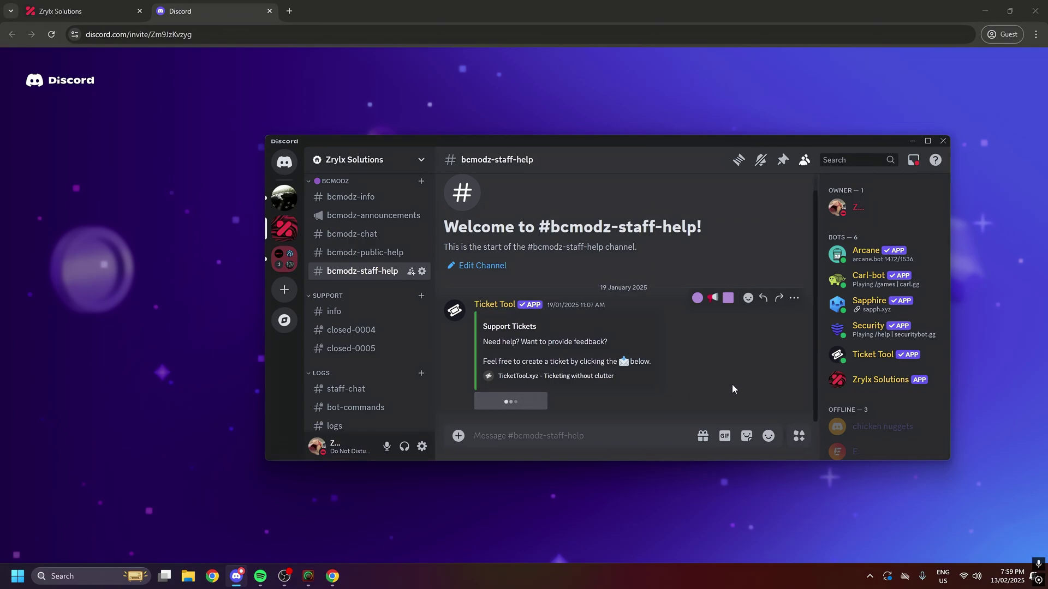
left_click(587, 389)
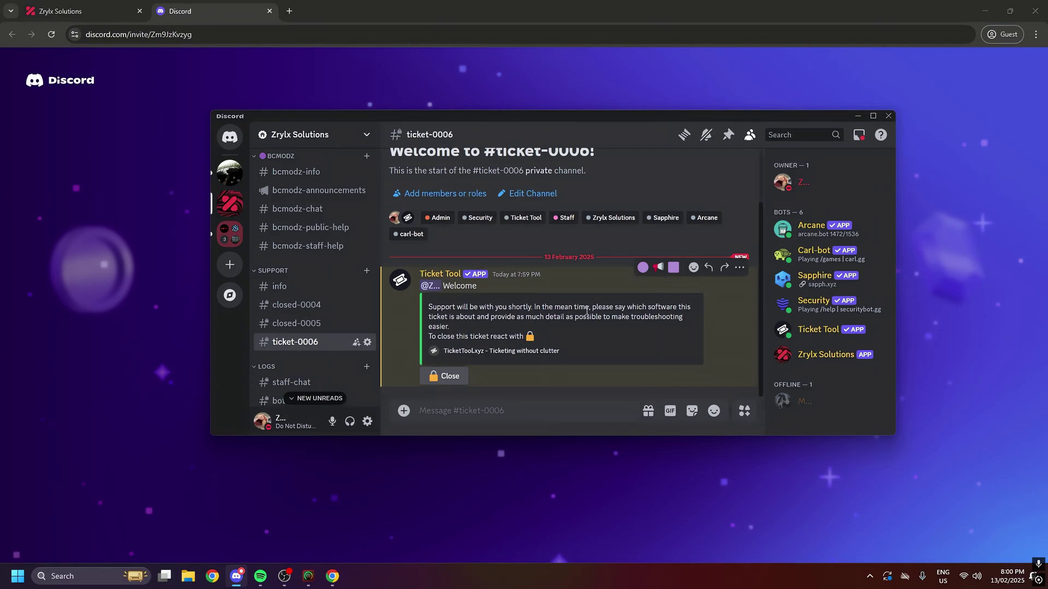
Find 'logs - send this to support.txt' in AppData\Local\BCModZ and send it in ticket-0006.
key("super+r")
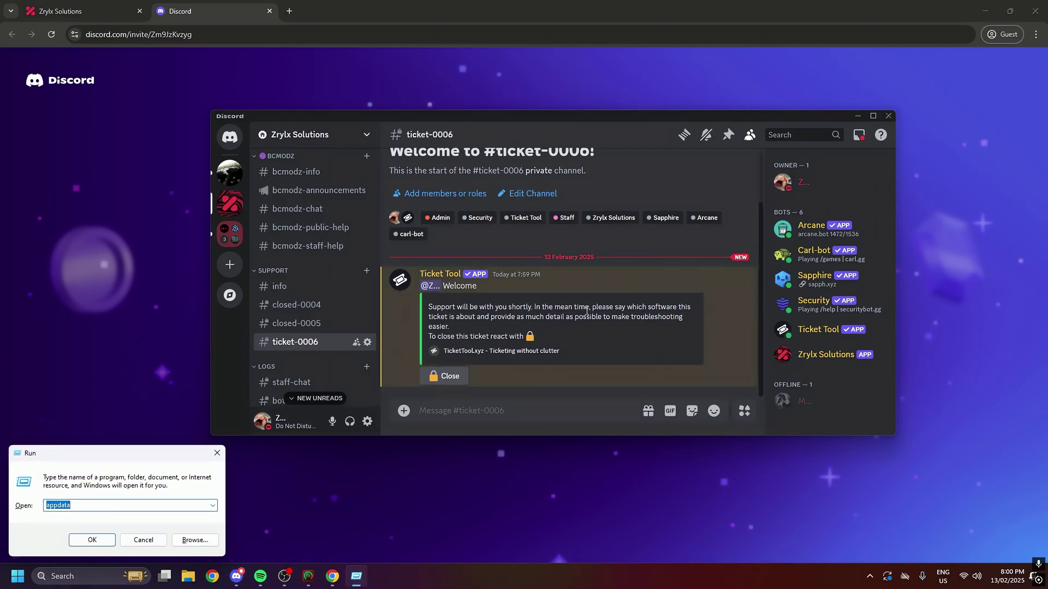
key("Return")
left_click_drag(415, 203, 742, 131)
double_click(546, 212)
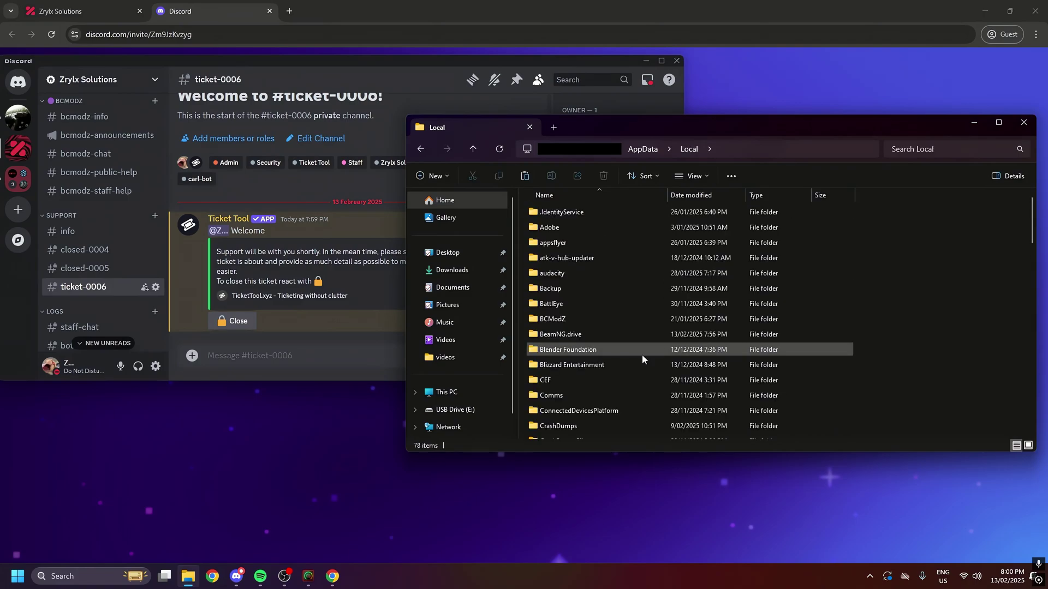
double_click(553, 319)
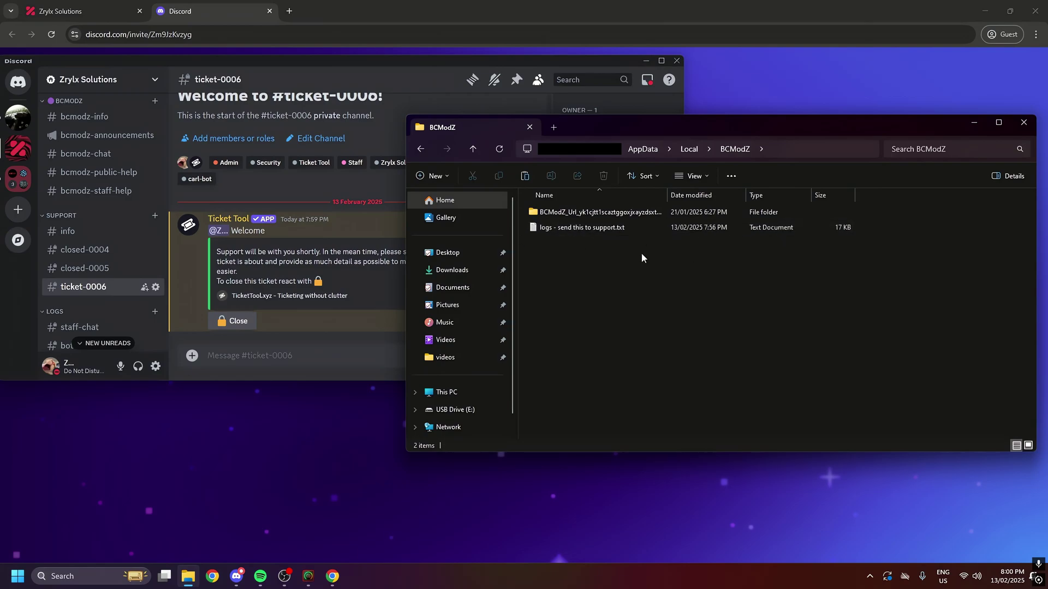
left_click(640, 225)
left_click_drag(566, 227, 349, 354)
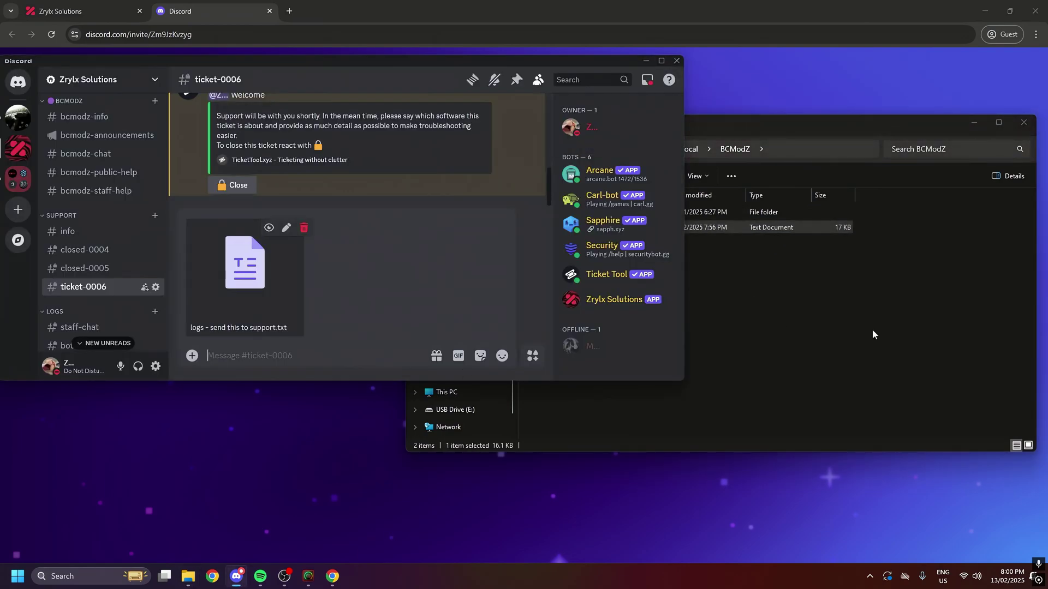
key("Return")
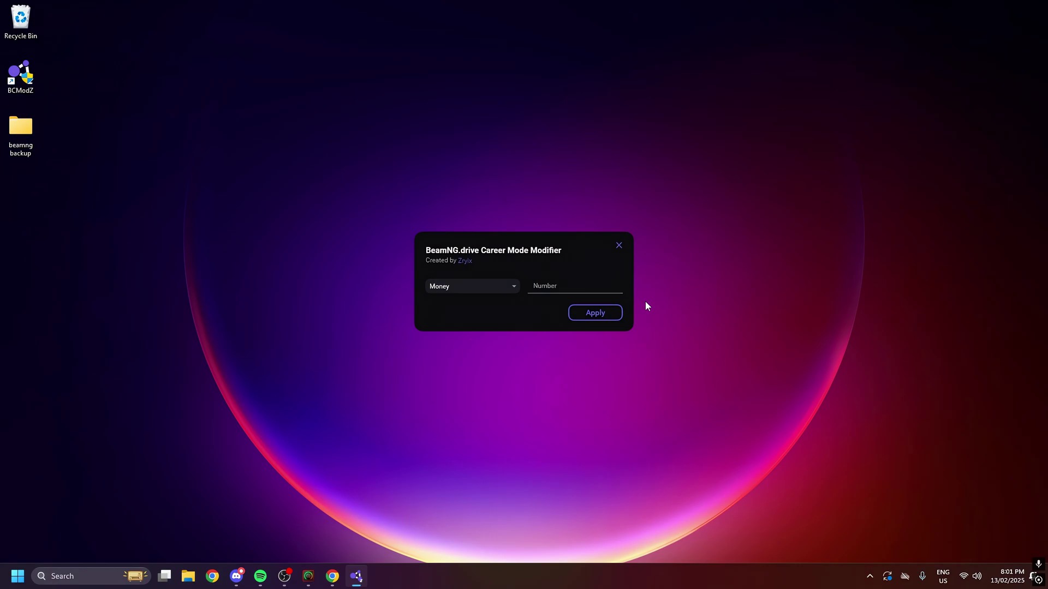